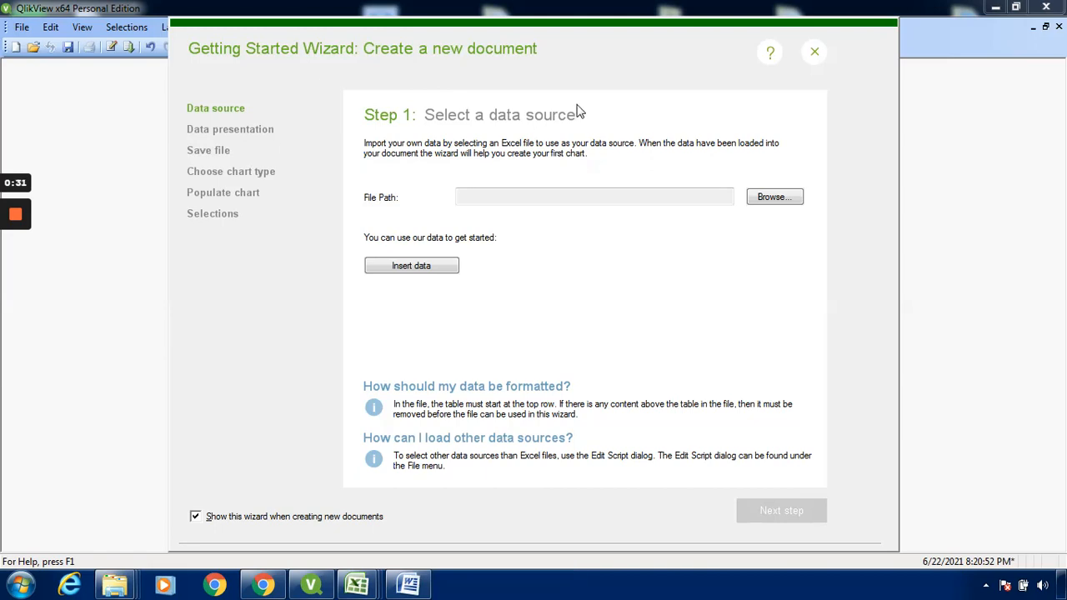
- Browse to the Office city sales workbook and load it as the wizard's data source
left_click(771, 200)
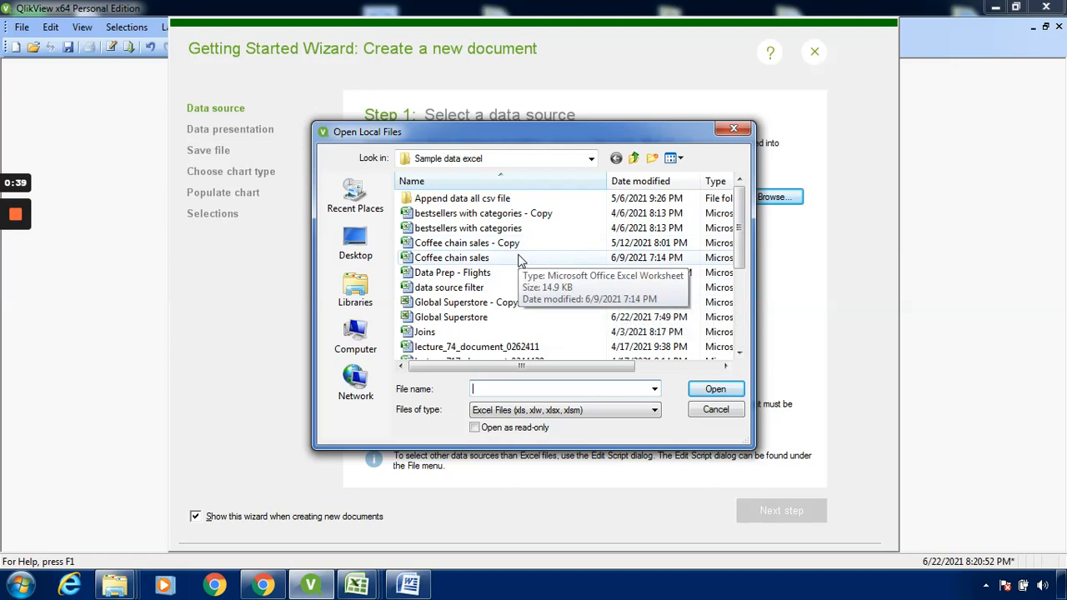
left_click(744, 332)
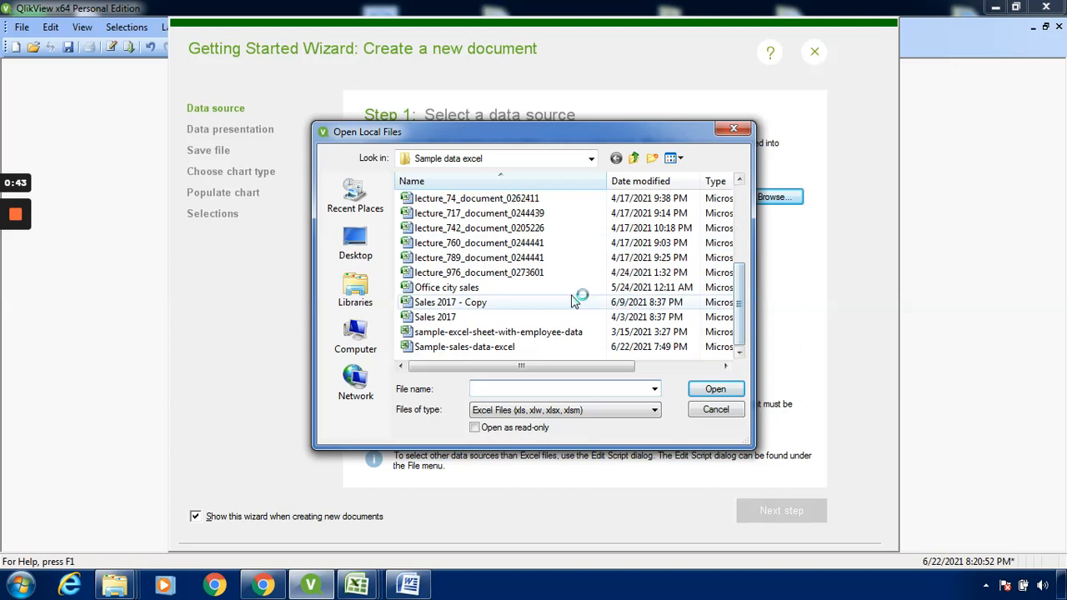
left_click(448, 289)
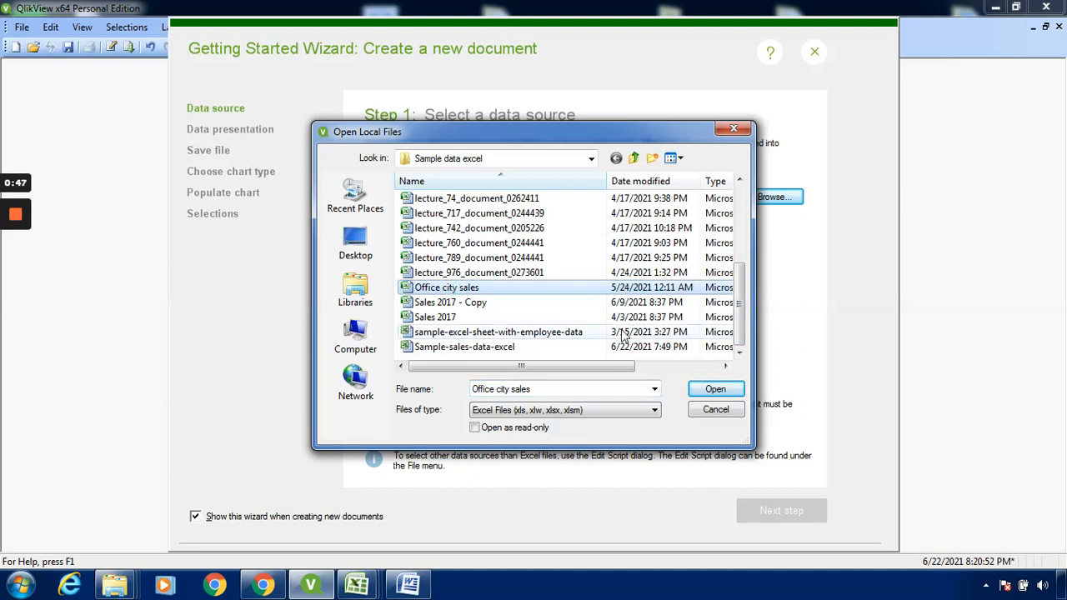
left_click(716, 390)
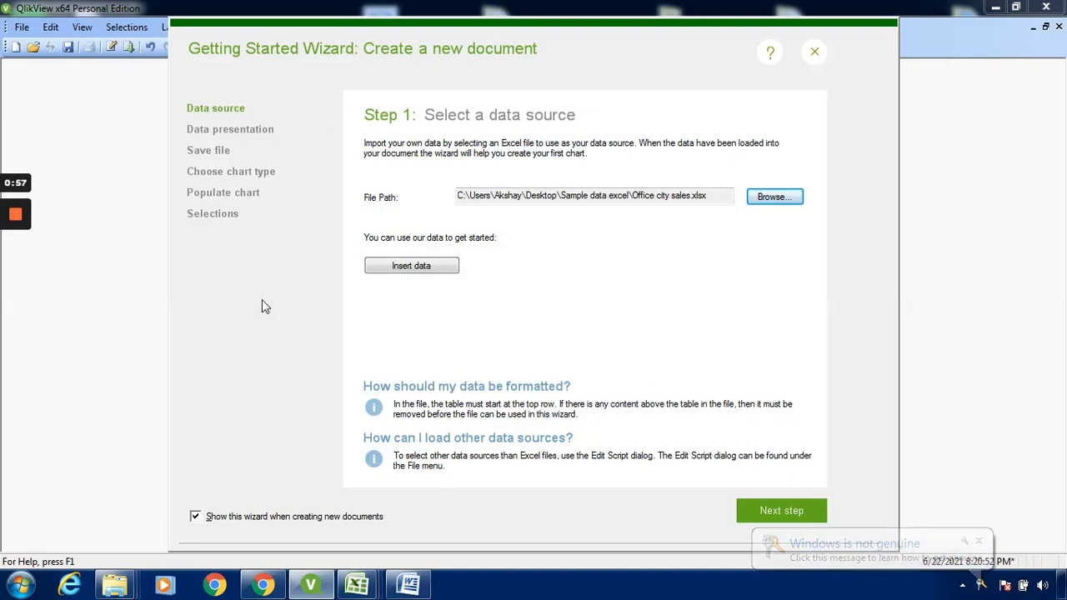
- Use the data file's first row as column headers, after briefly trying generic lettered headers
left_click(776, 506)
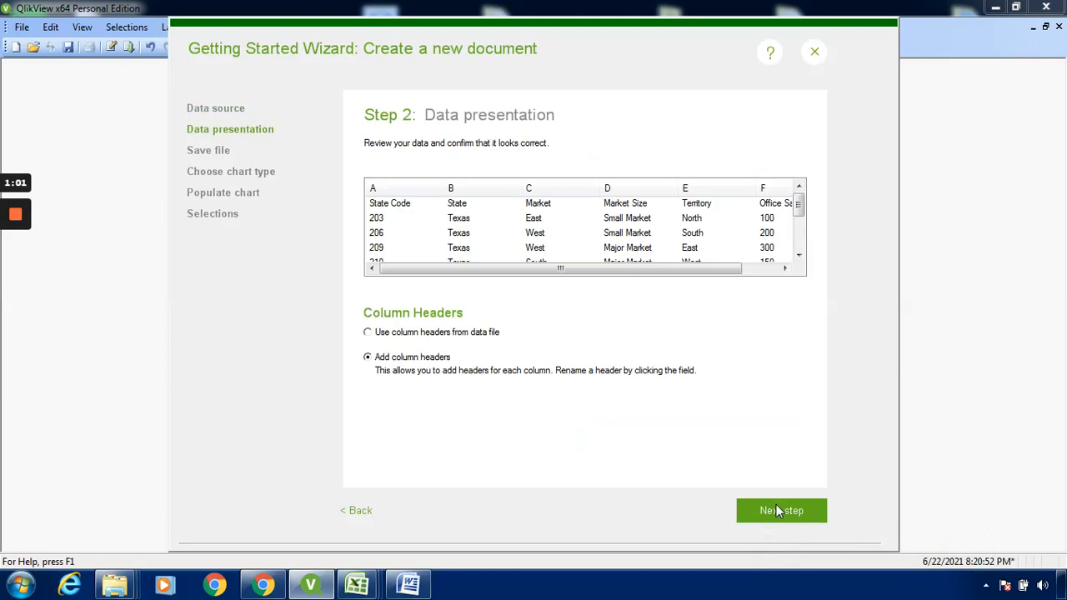
left_click(378, 335)
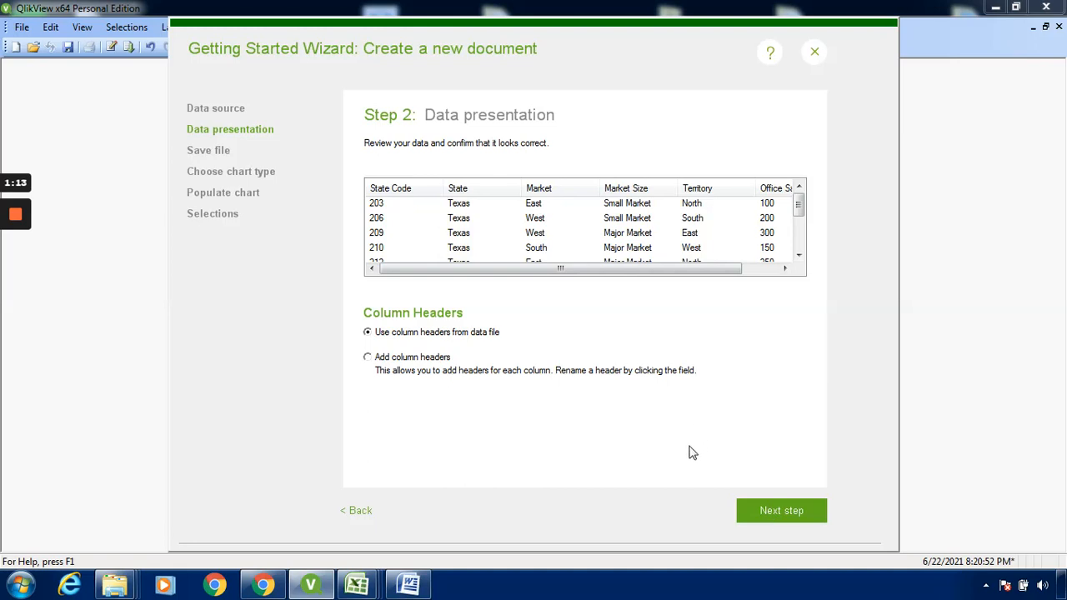
left_click(368, 358)
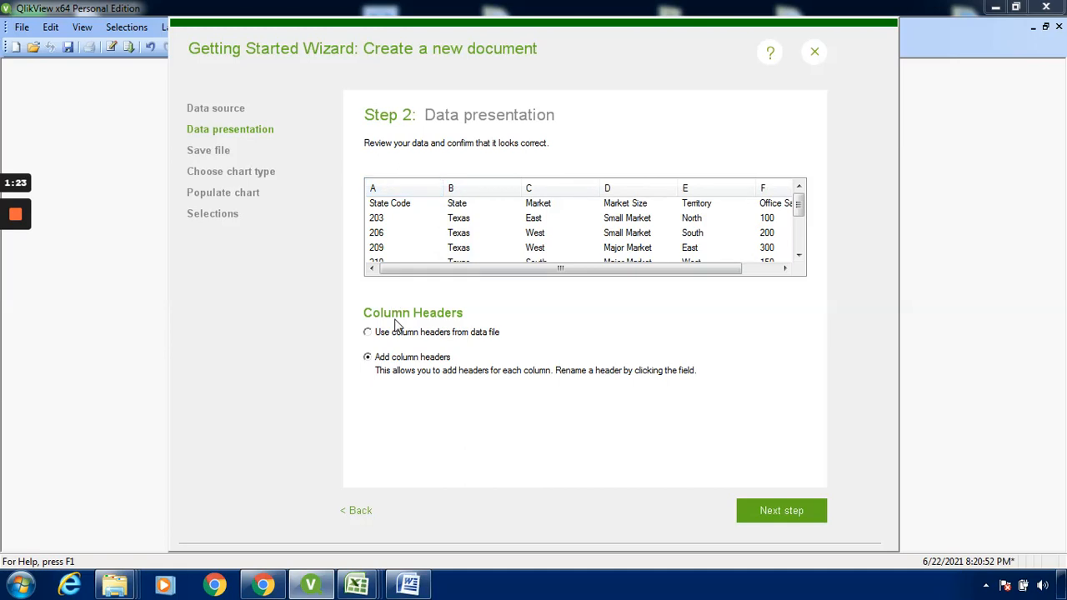
left_click(368, 333)
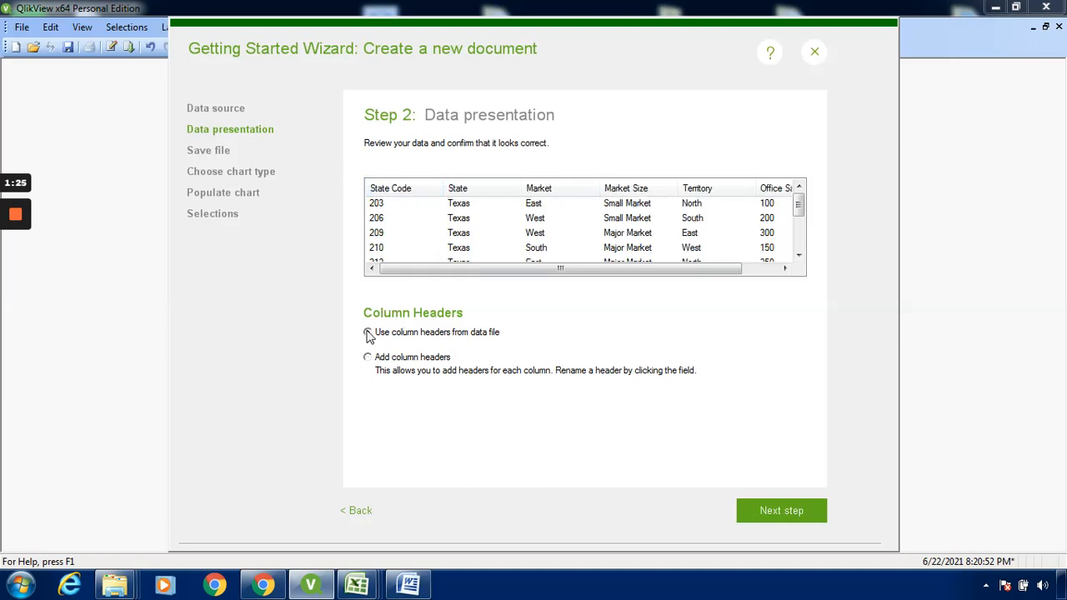
left_click(775, 515)
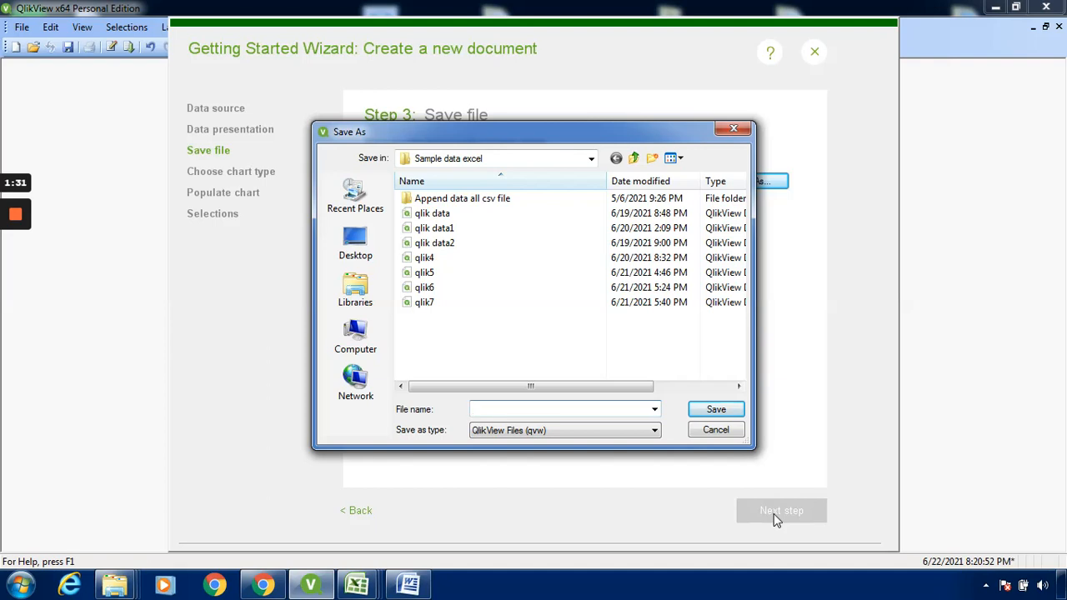
- Save the new document as qlik10.qvw in the Sample data excel folder
type("qlik")
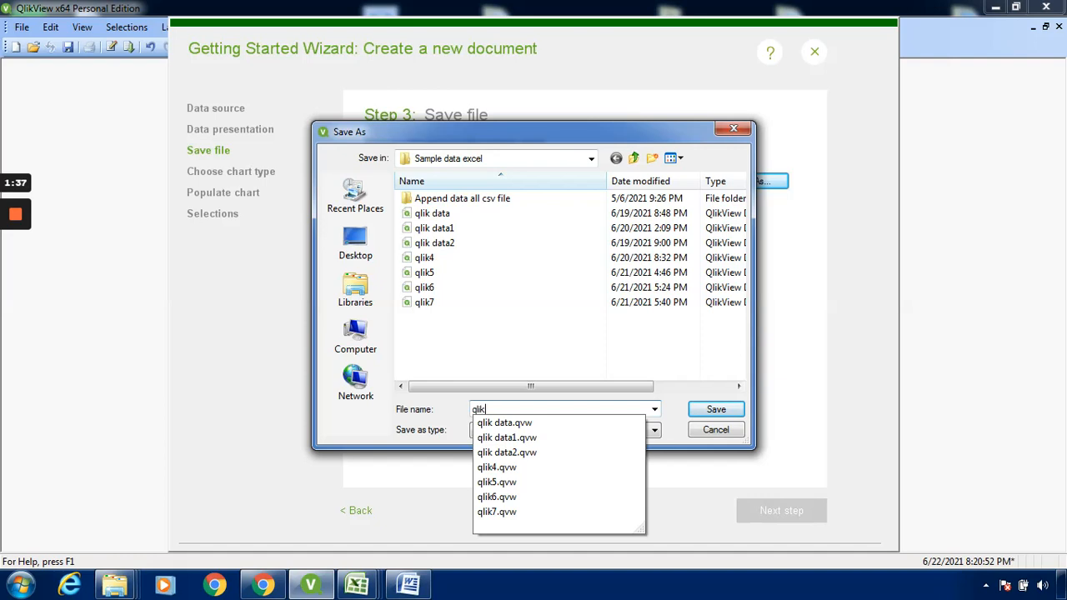
type("10")
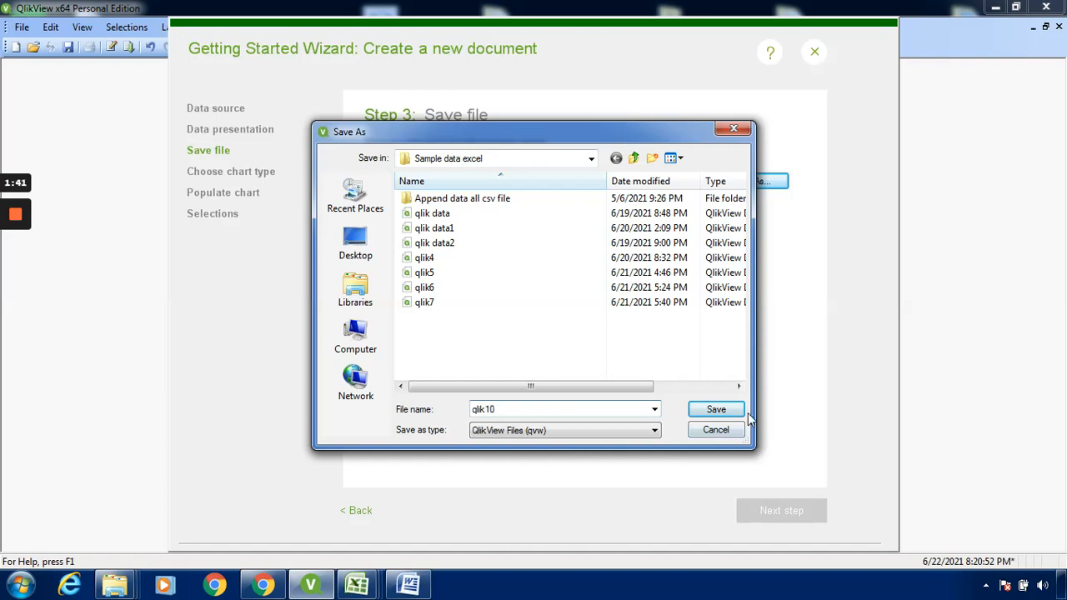
left_click(716, 409)
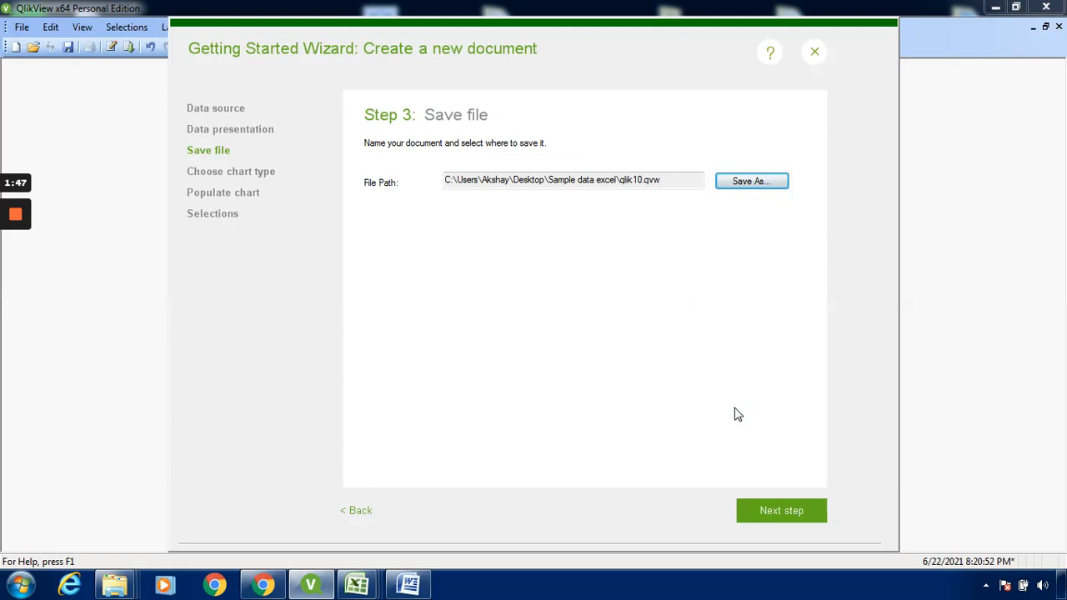
left_click(795, 512)
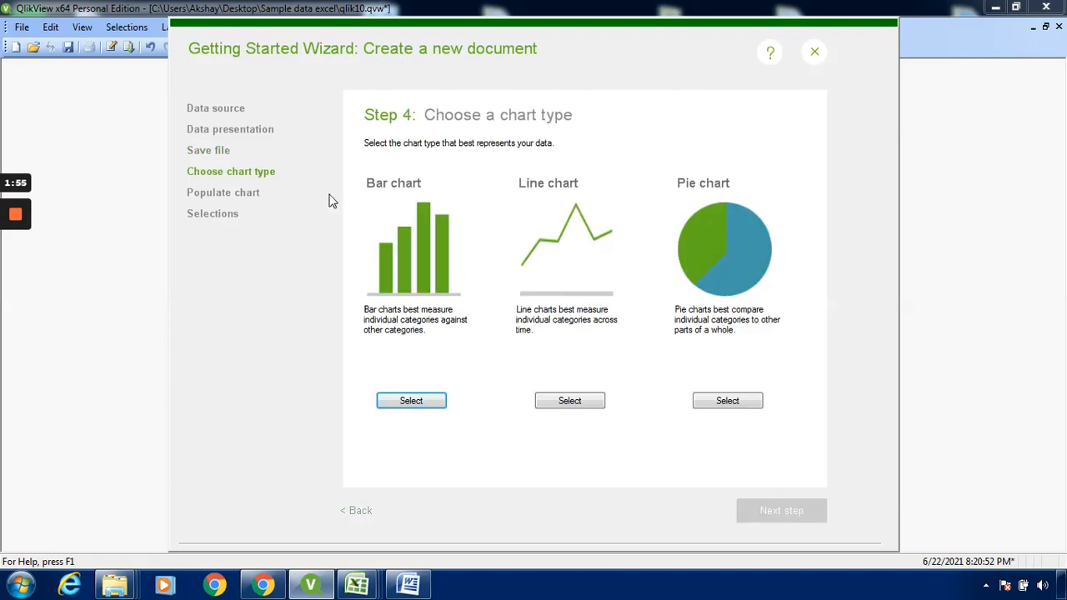
- Choose a bar chart with Territory as dimension and the sum of Office Sales as expression
left_click(438, 405)
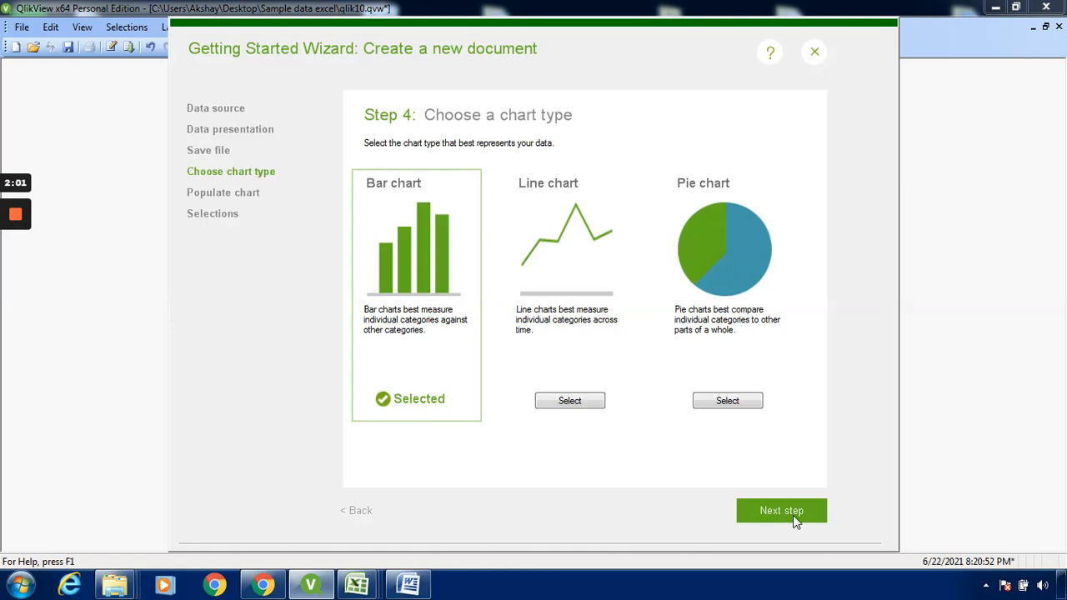
left_click(792, 512)
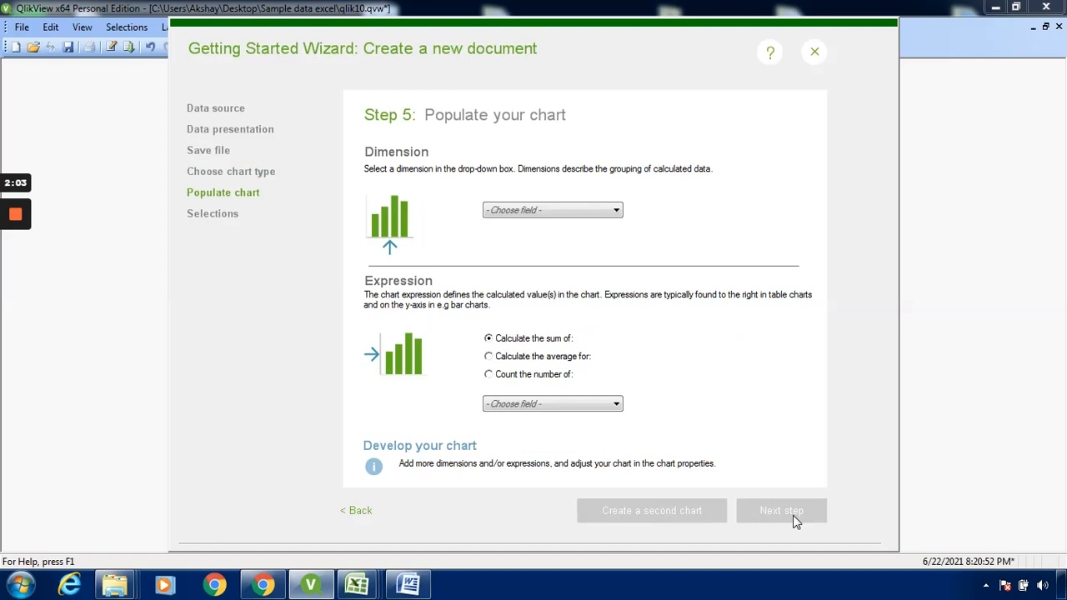
left_click(605, 215)
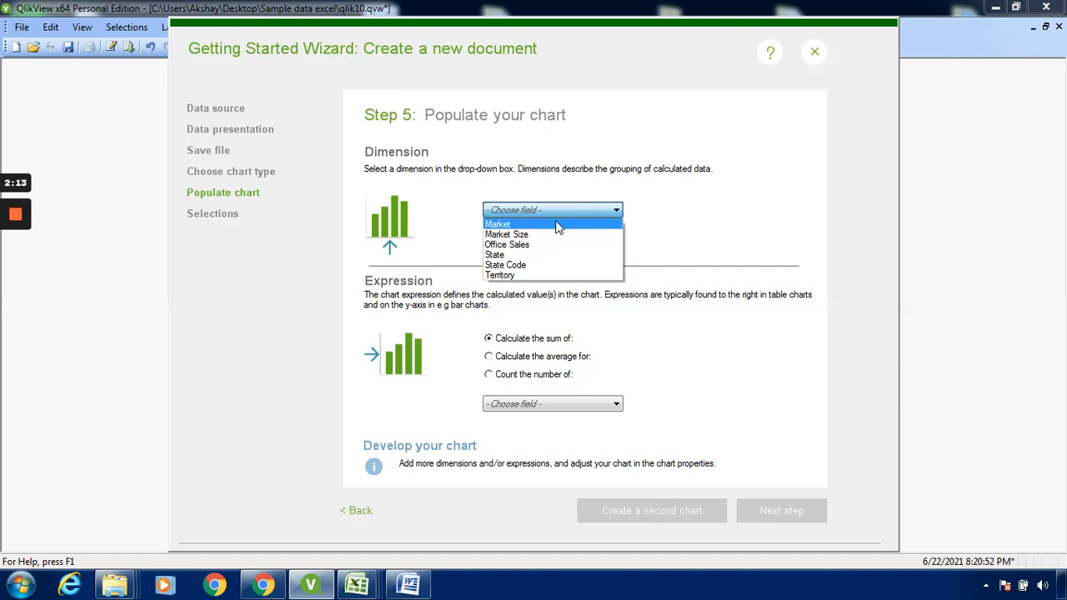
left_click(555, 275)
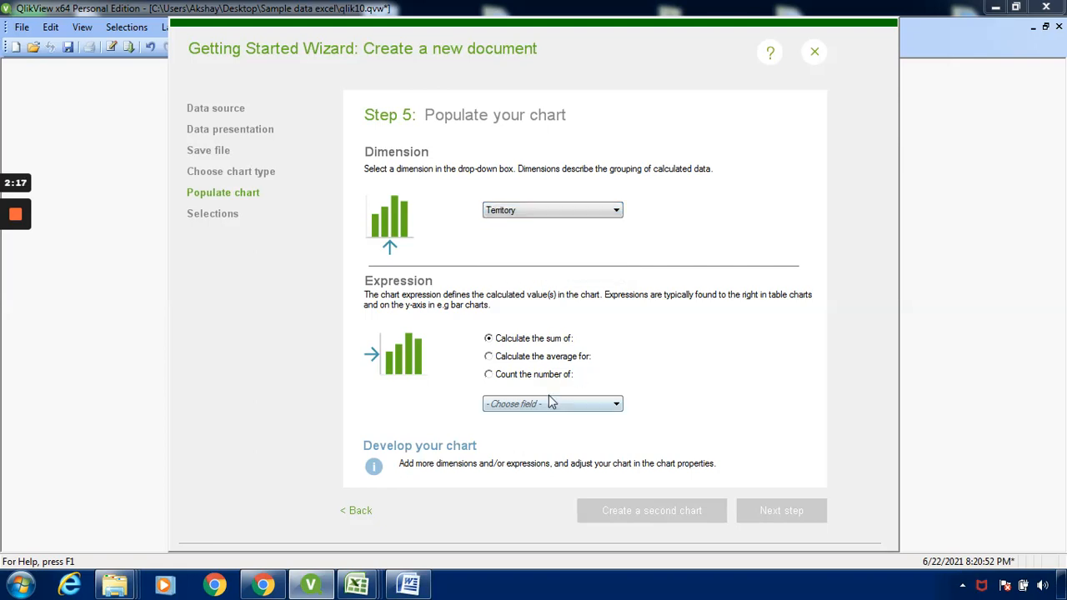
left_click(618, 405)
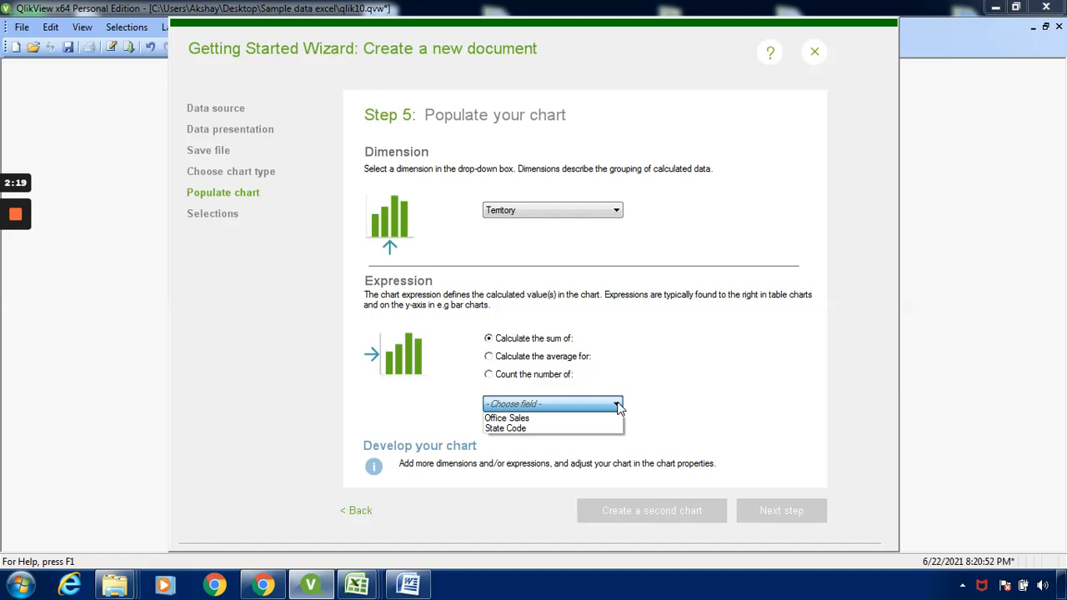
left_click(593, 417)
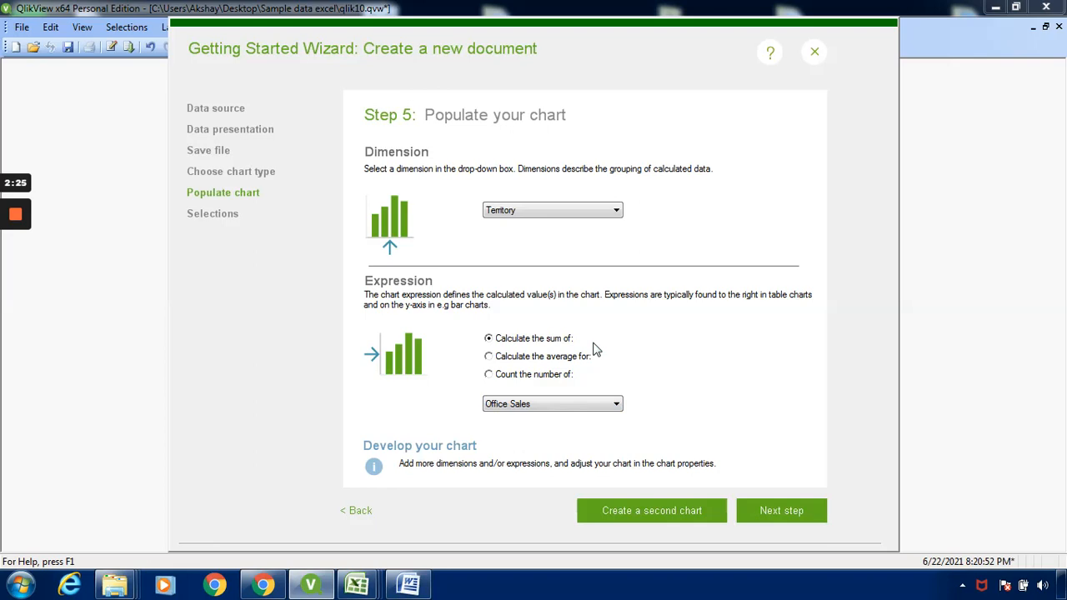
left_click(799, 516)
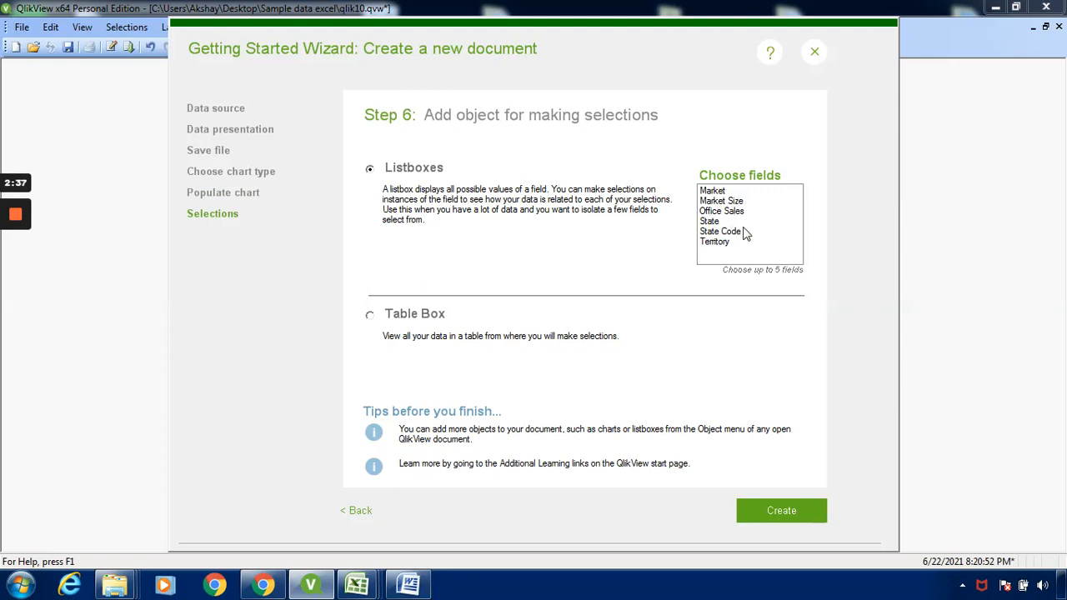
- Create the document so the Main sheet shows the Sum(Office Sales) bar chart by Territory
left_click(779, 512)
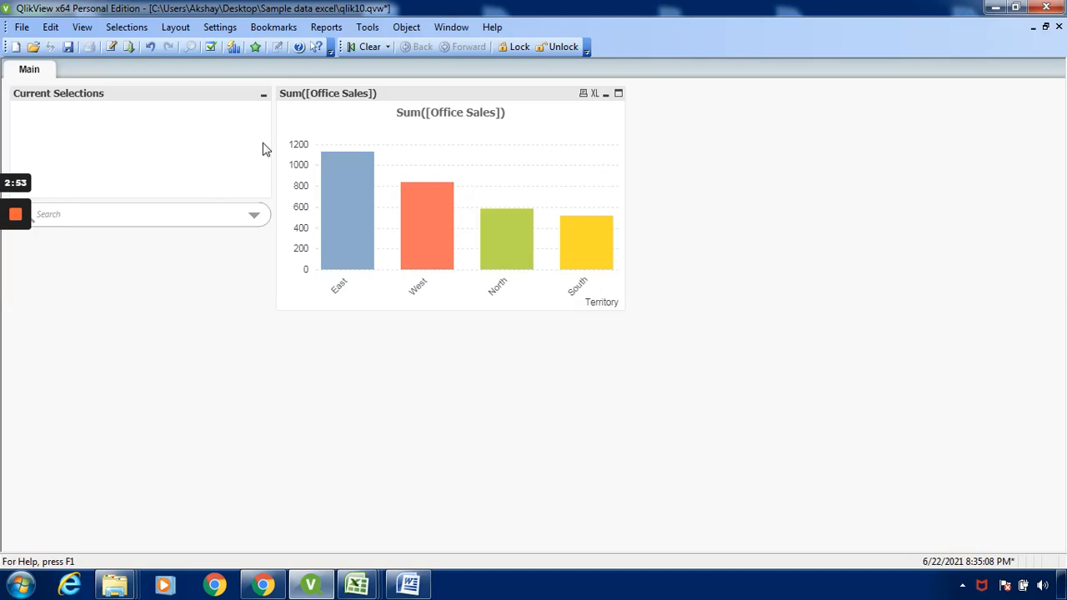
- Start a new chart from the sheet menu, cancel its setup, and reopen the sheet's context menu
right_click(713, 178)
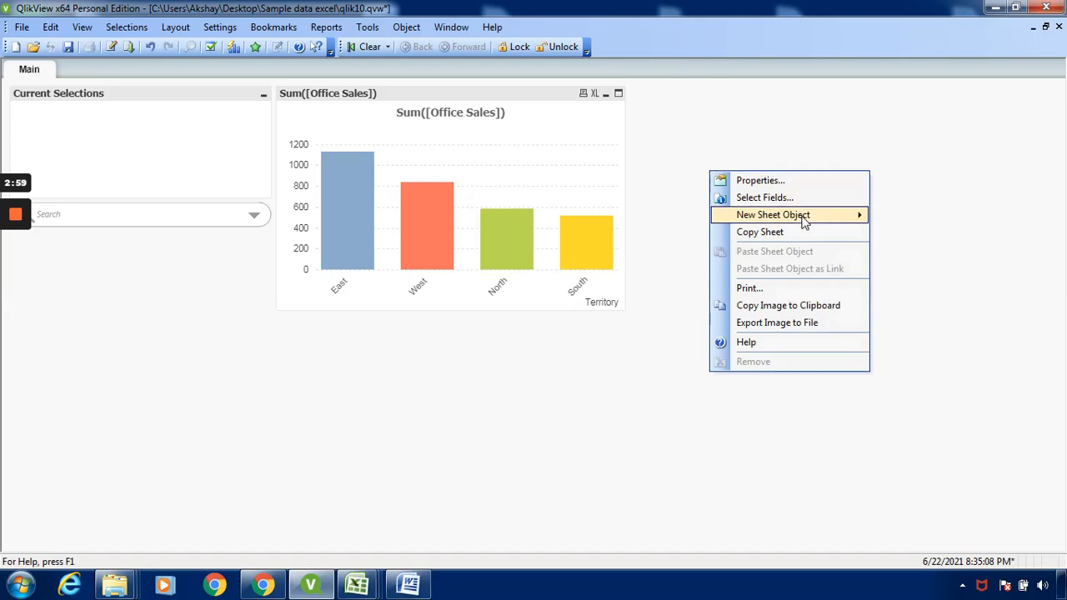
mouse_move(805, 220)
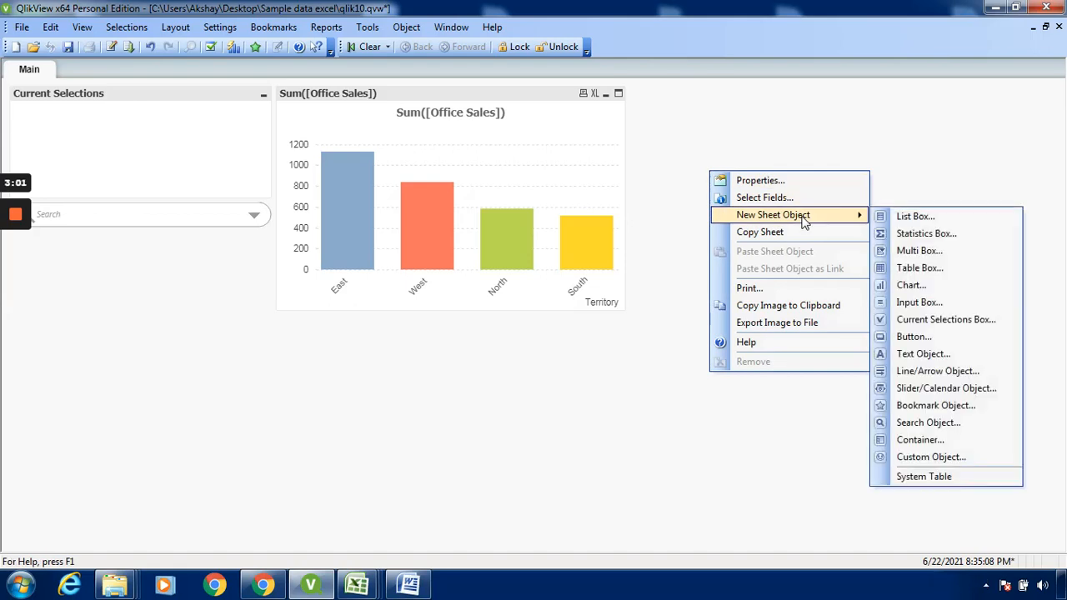
left_click(940, 287)
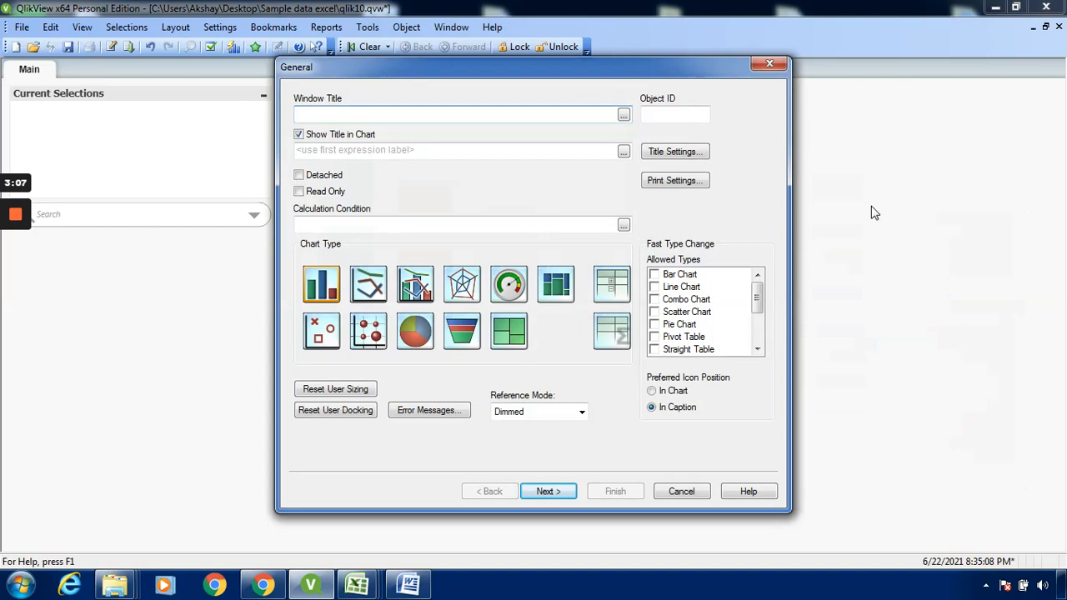
left_click(770, 64)
right_click(774, 245)
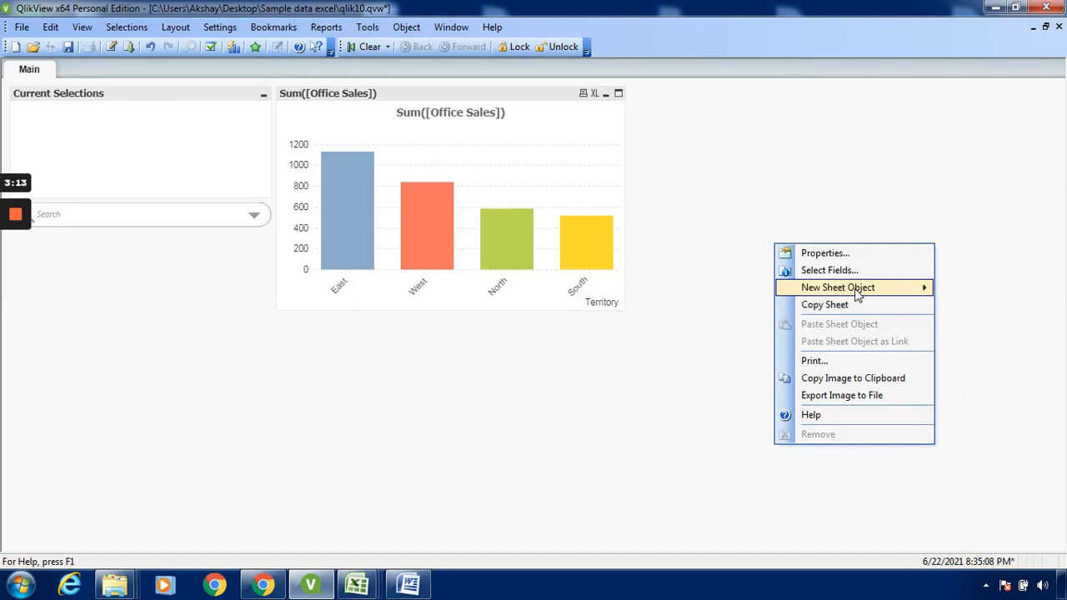
- Create a new chart allowing fast change to Line Chart and Pie Chart, finishing without expressions
mouse_move(856, 297)
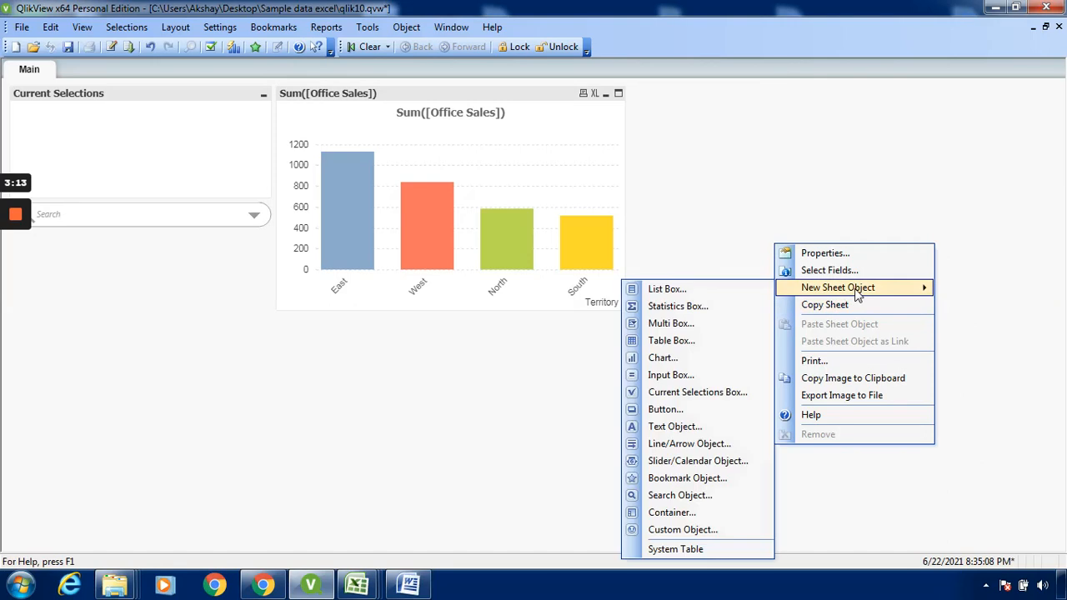
left_click(714, 367)
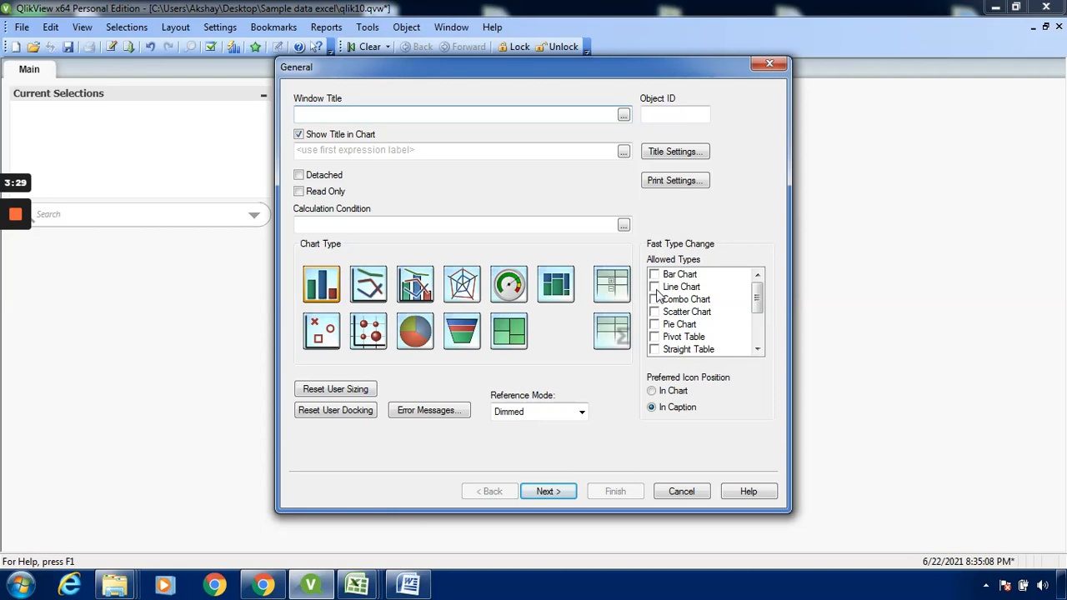
left_click(655, 288)
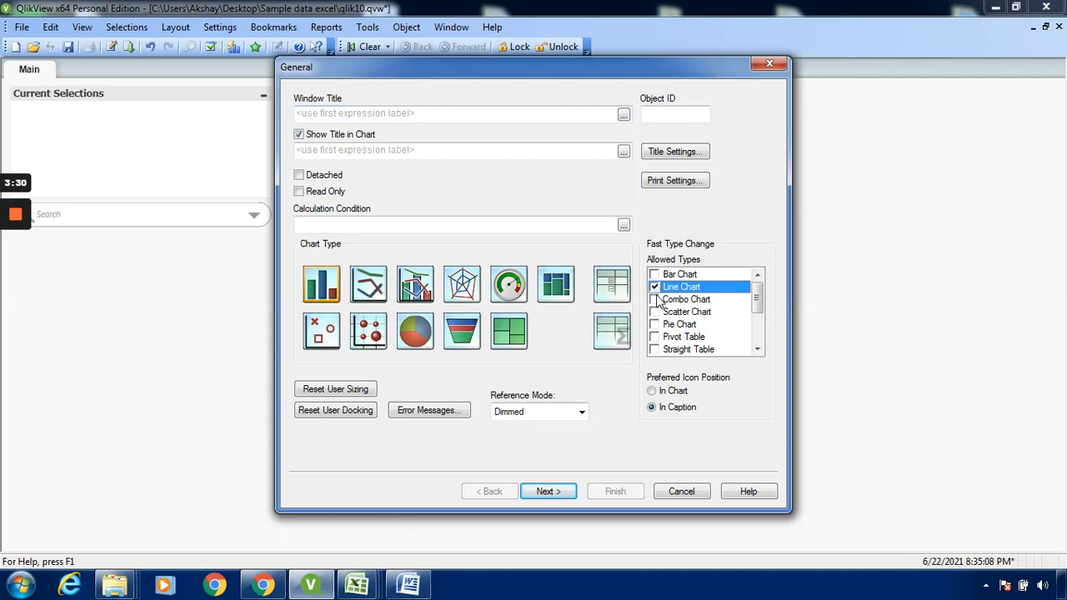
left_click(655, 325)
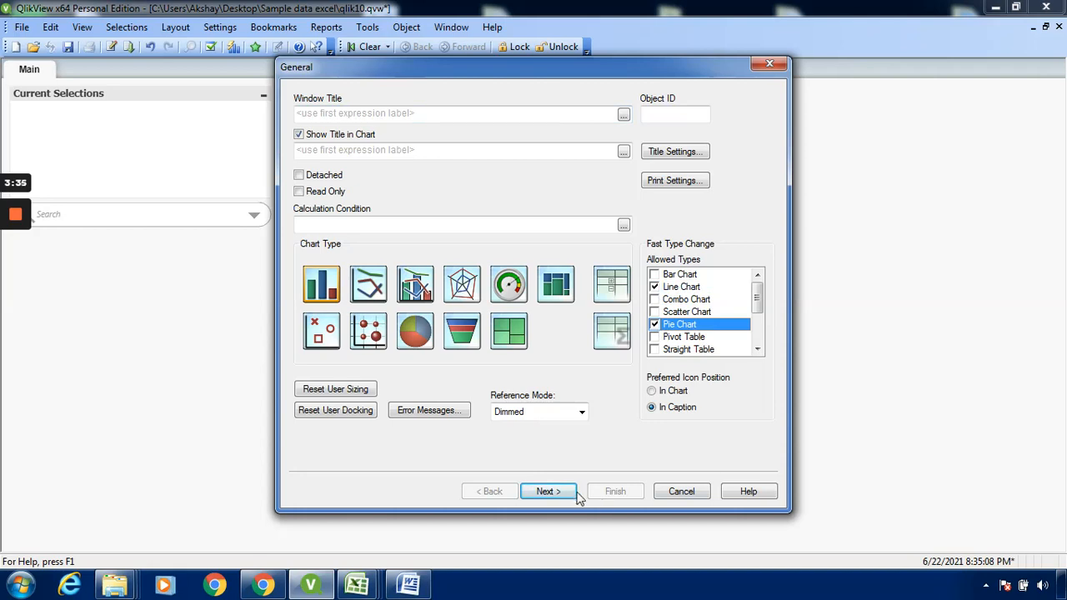
left_click(547, 492)
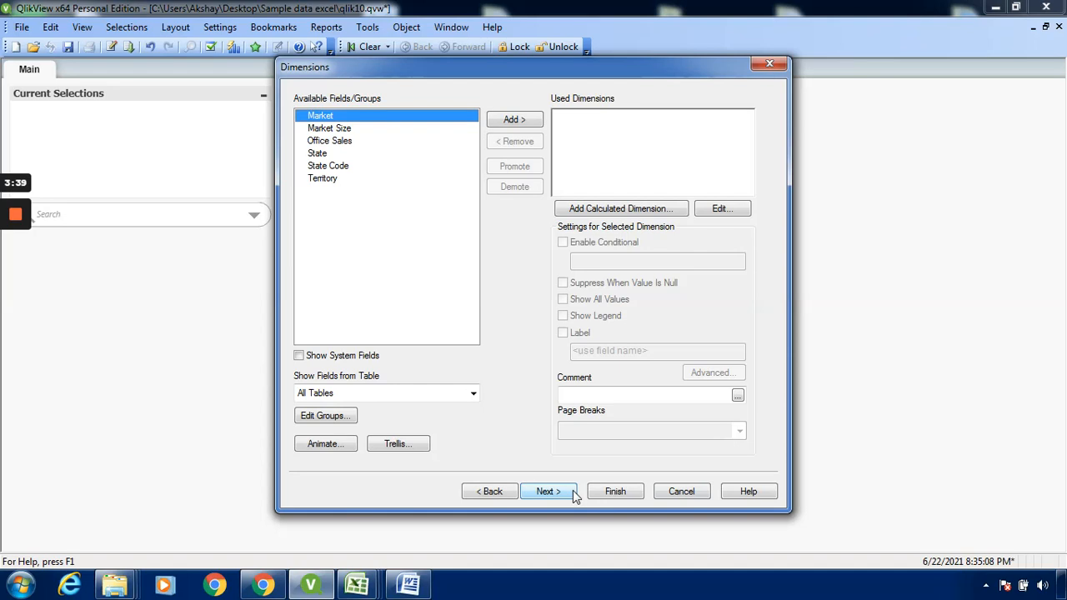
left_click(624, 491)
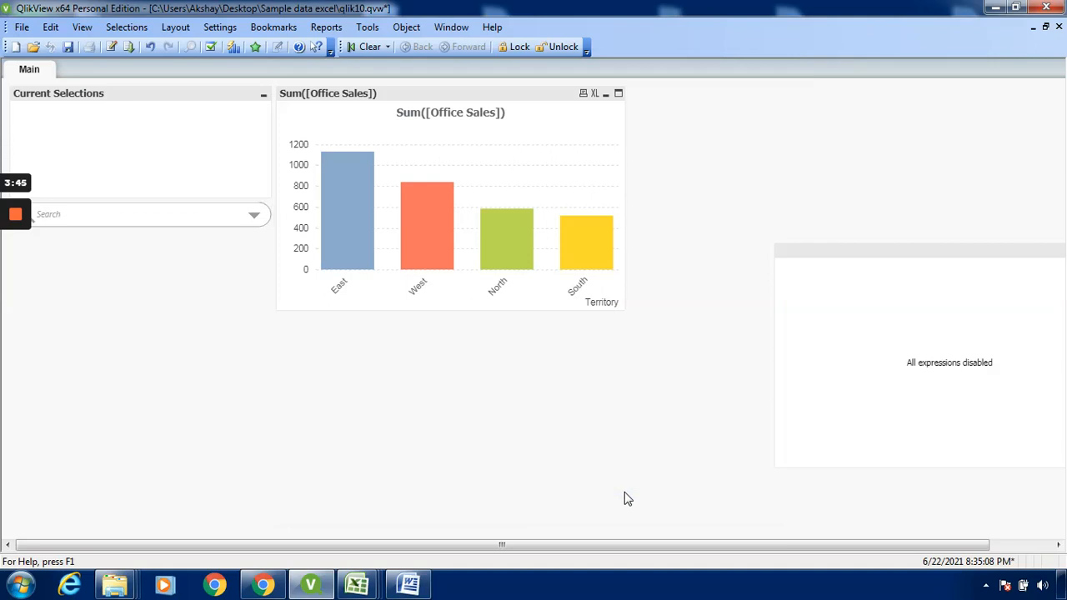
- Select and shift the empty 'All expressions disabled' chart left, then remove it from the sheet
left_click(850, 259)
left_click_drag(847, 255, 819, 258)
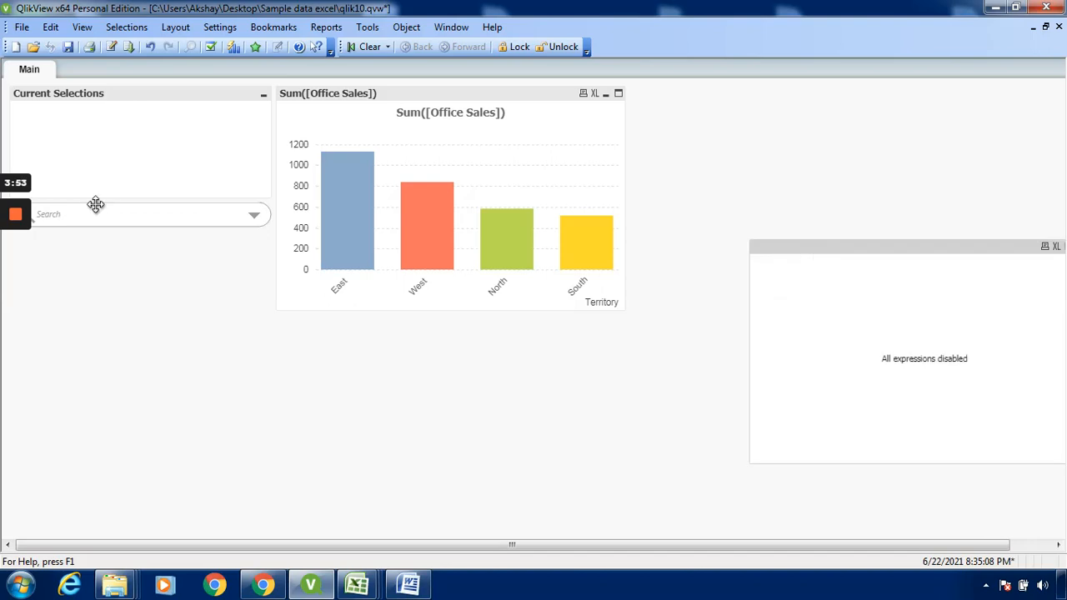
mouse_move(18, 224)
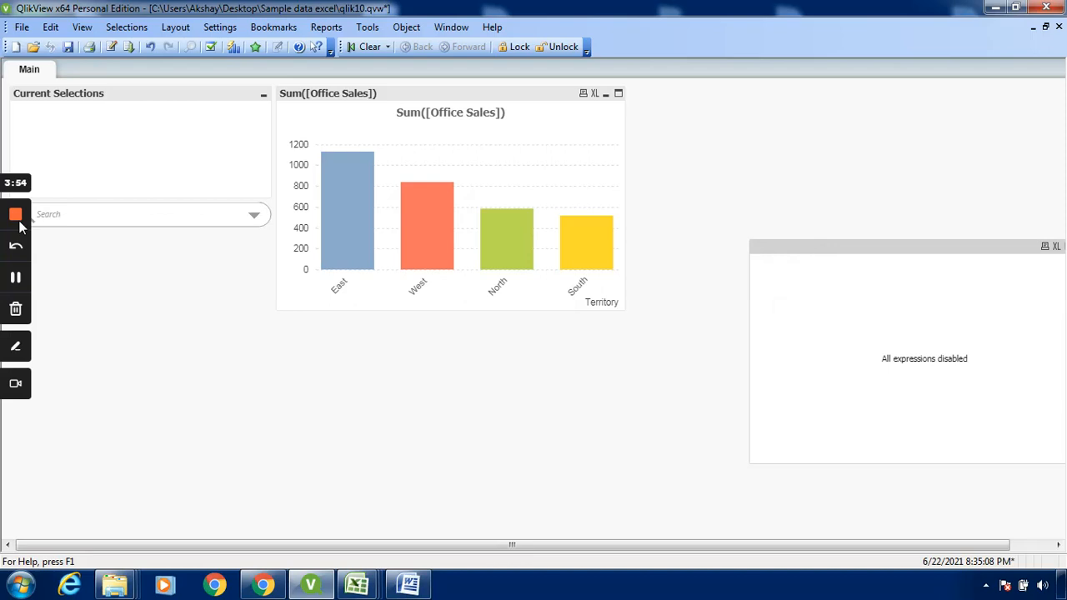
left_click(17, 277)
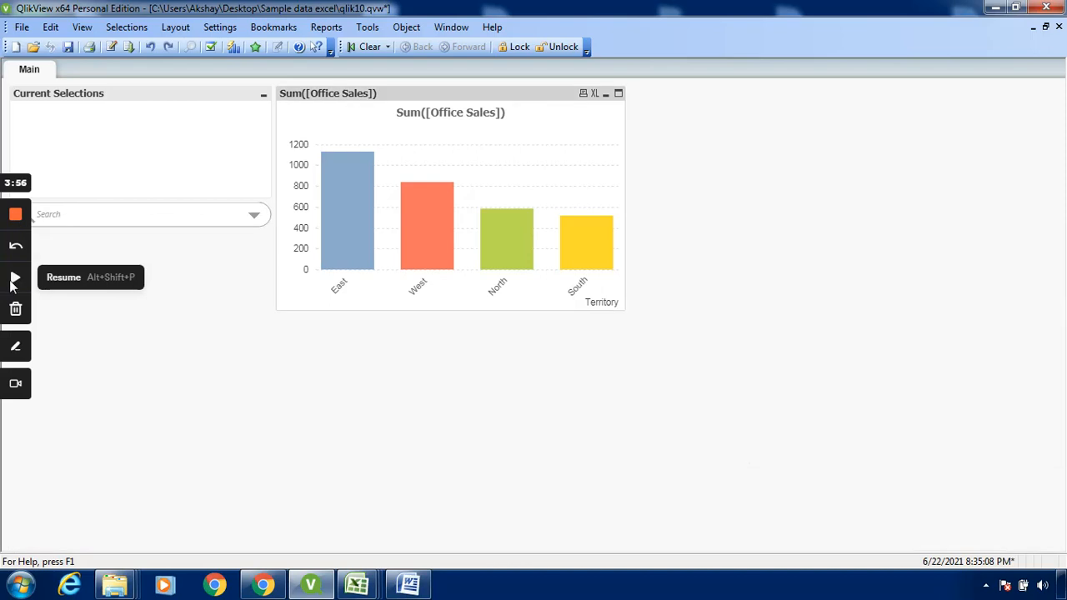
left_click(15, 280)
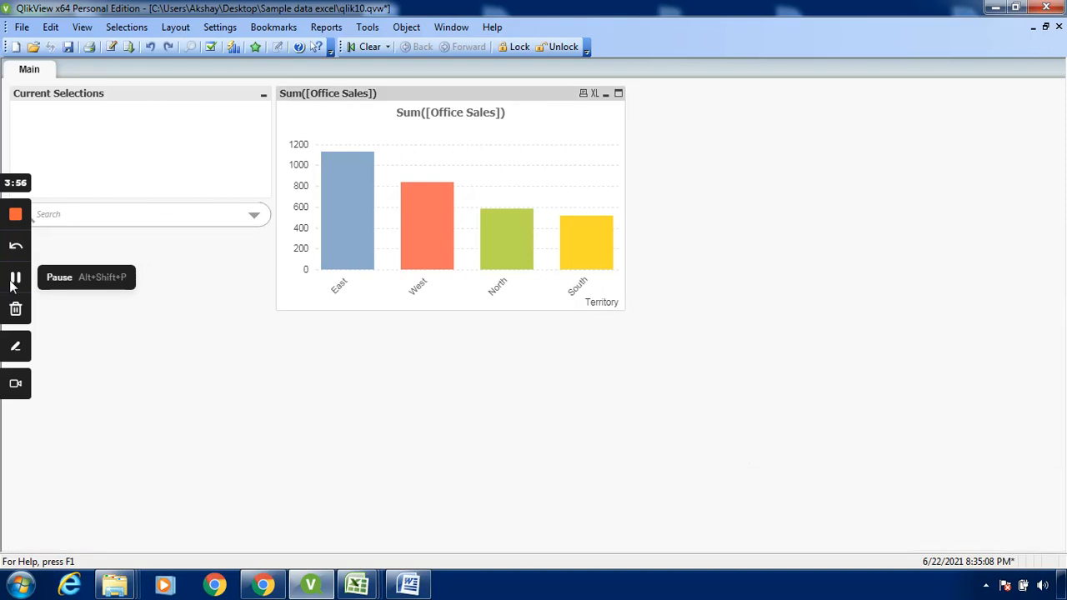
- Enable Line Chart and Pie Chart fast type change in the bar chart's properties and apply it
right_click(522, 136)
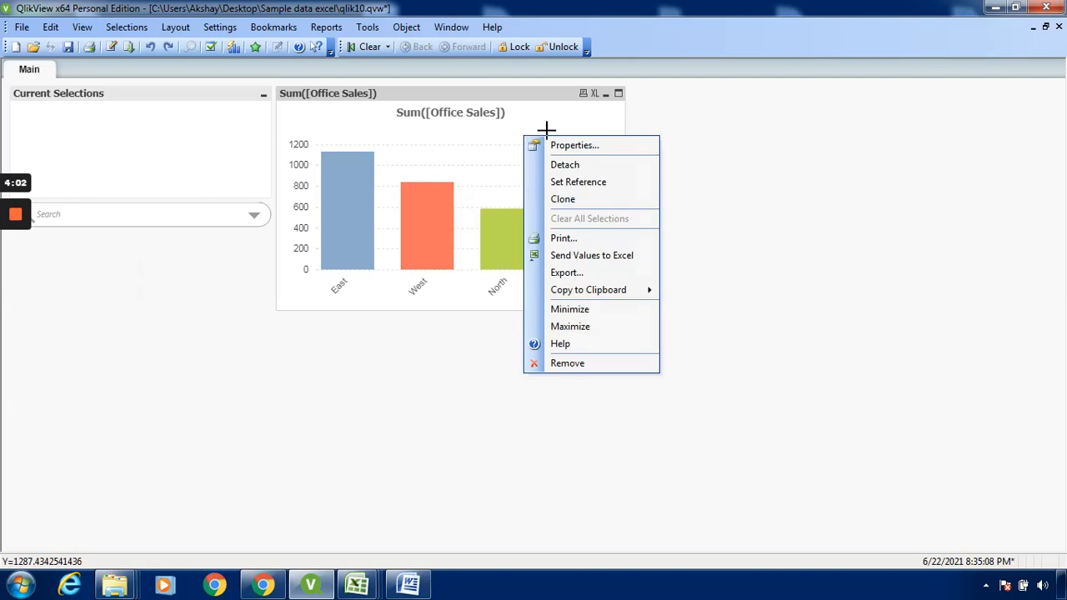
left_click(583, 149)
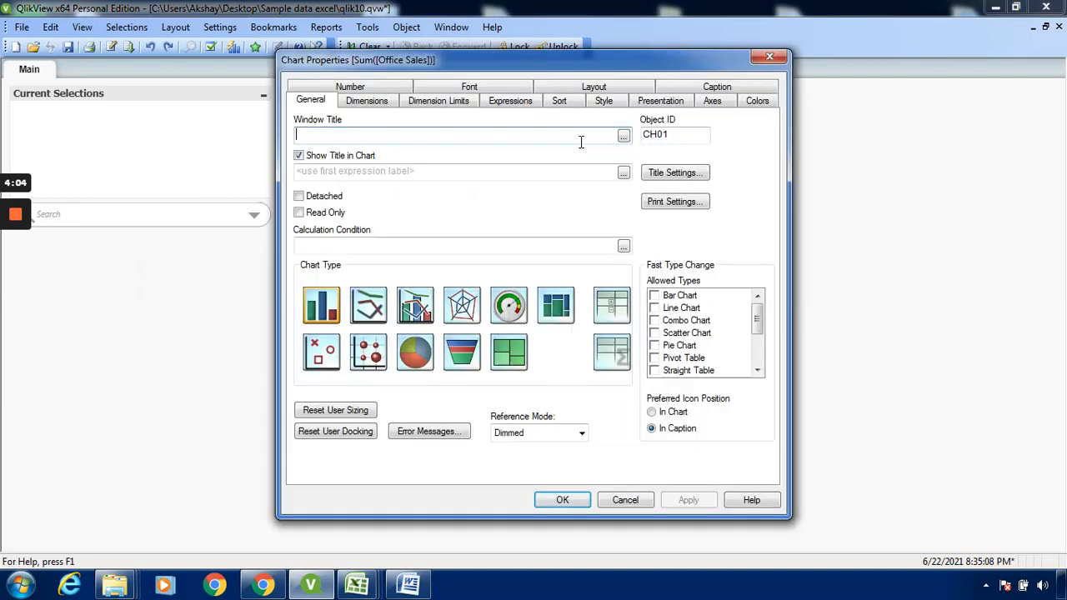
left_click(654, 308)
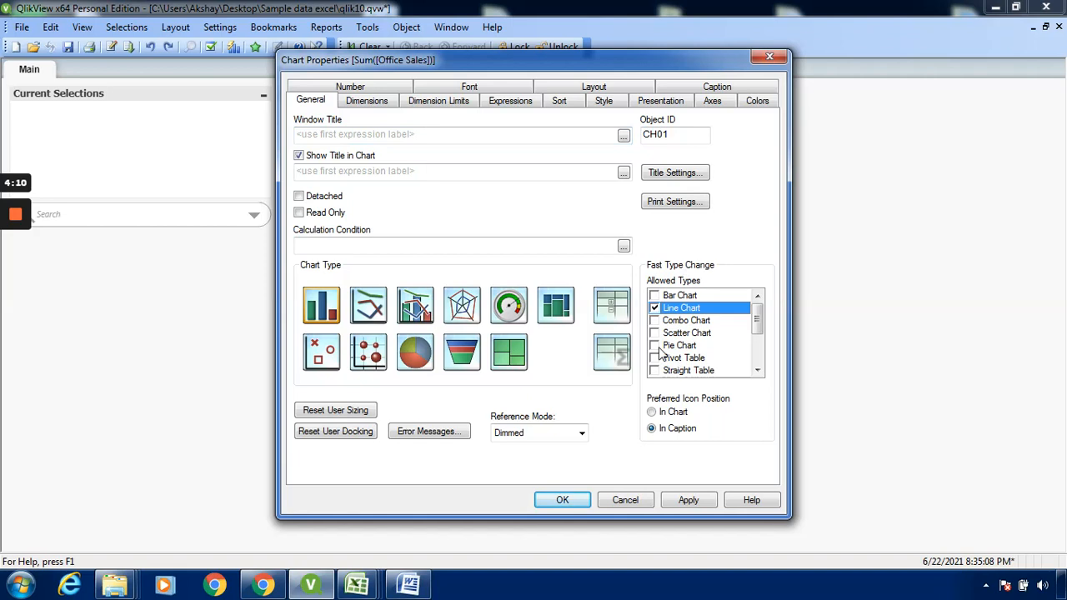
left_click(655, 345)
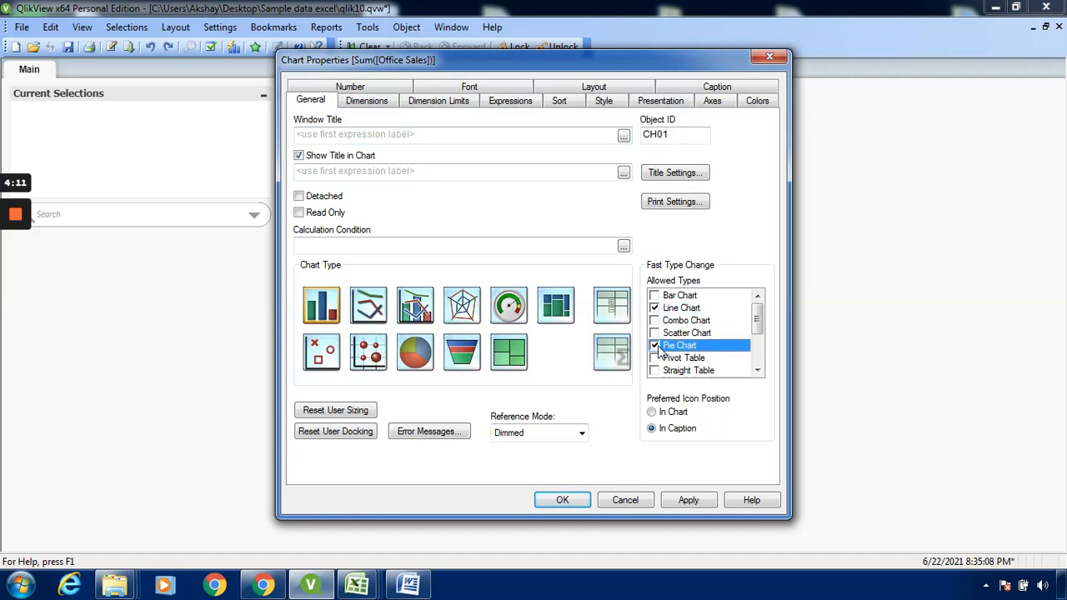
left_click(694, 500)
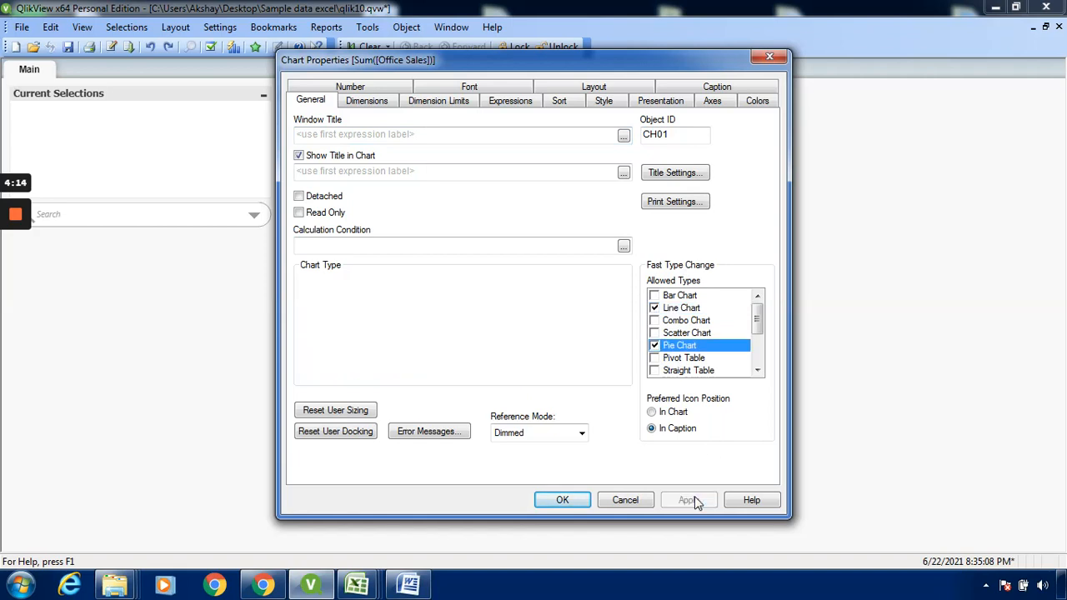
left_click(585, 504)
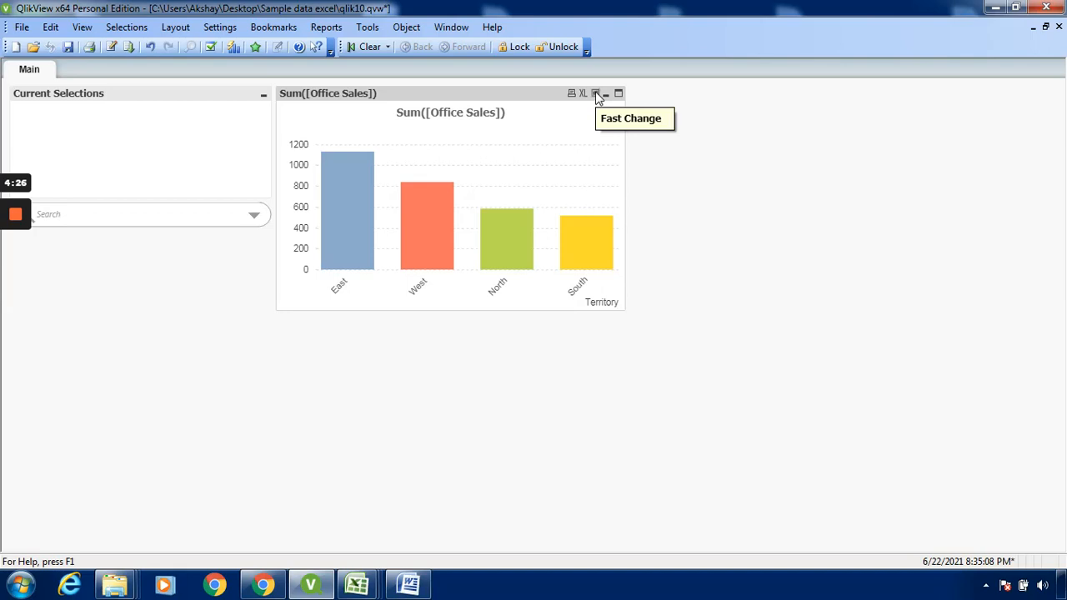
- Use Fast Change to cycle the chart from bar to line to pie, ending on the line chart
left_click(595, 94)
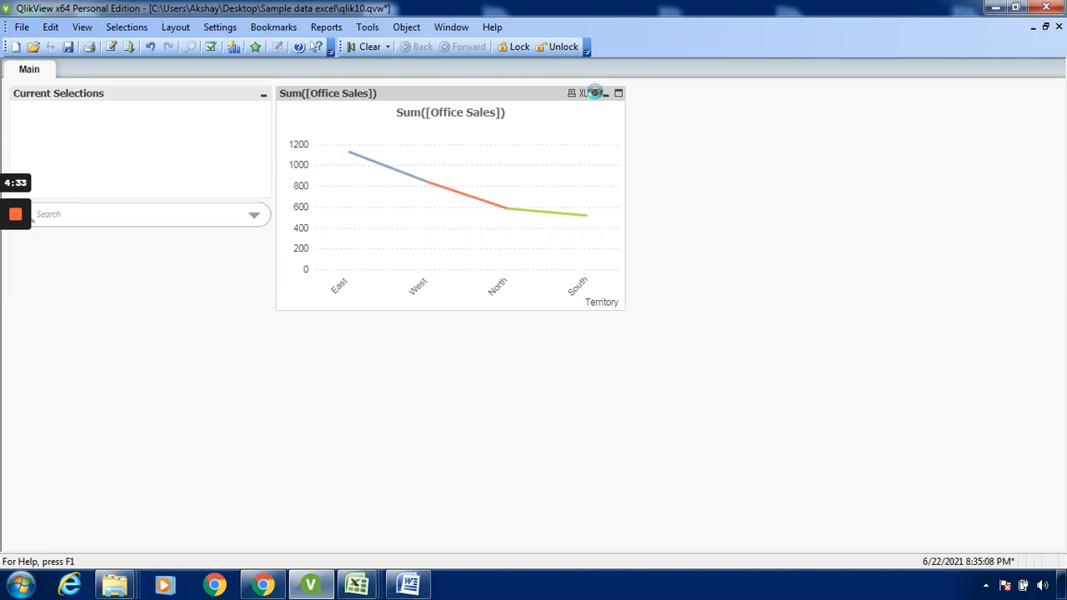
left_click(593, 93)
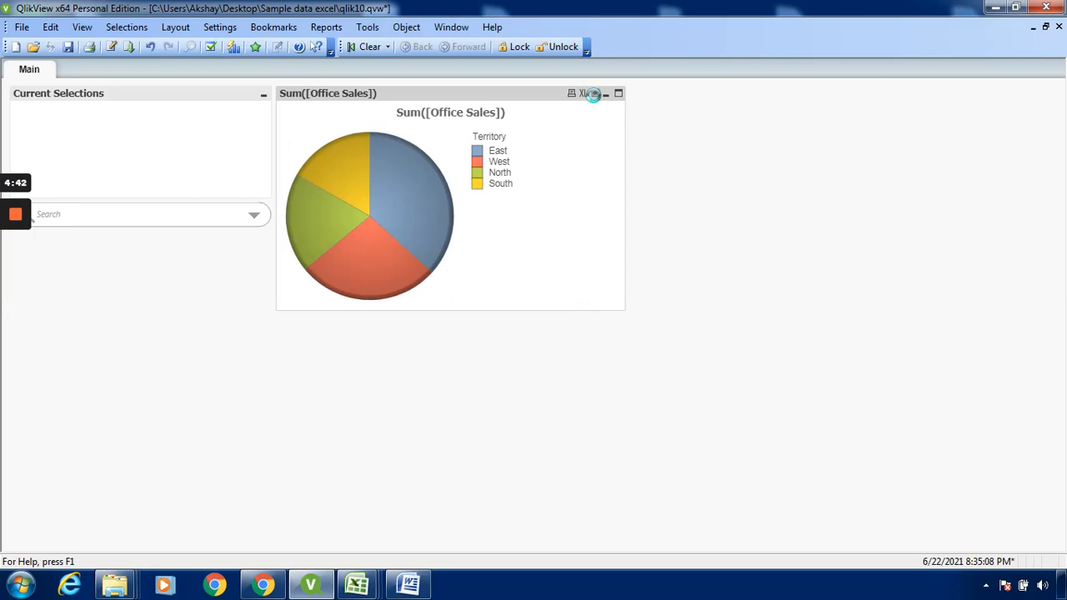
mouse_move(444, 190)
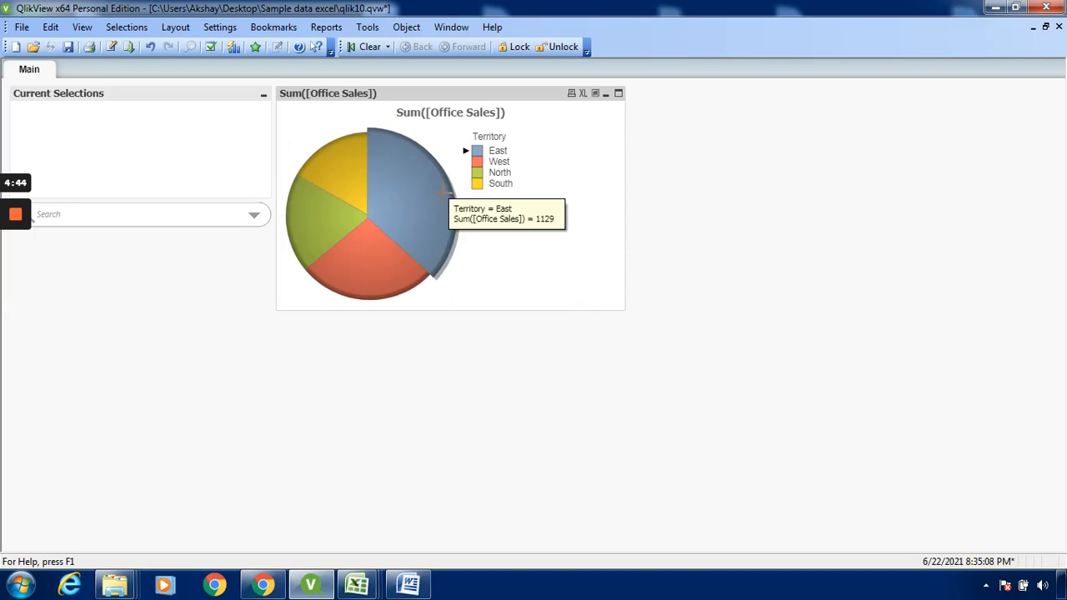
mouse_move(355, 179)
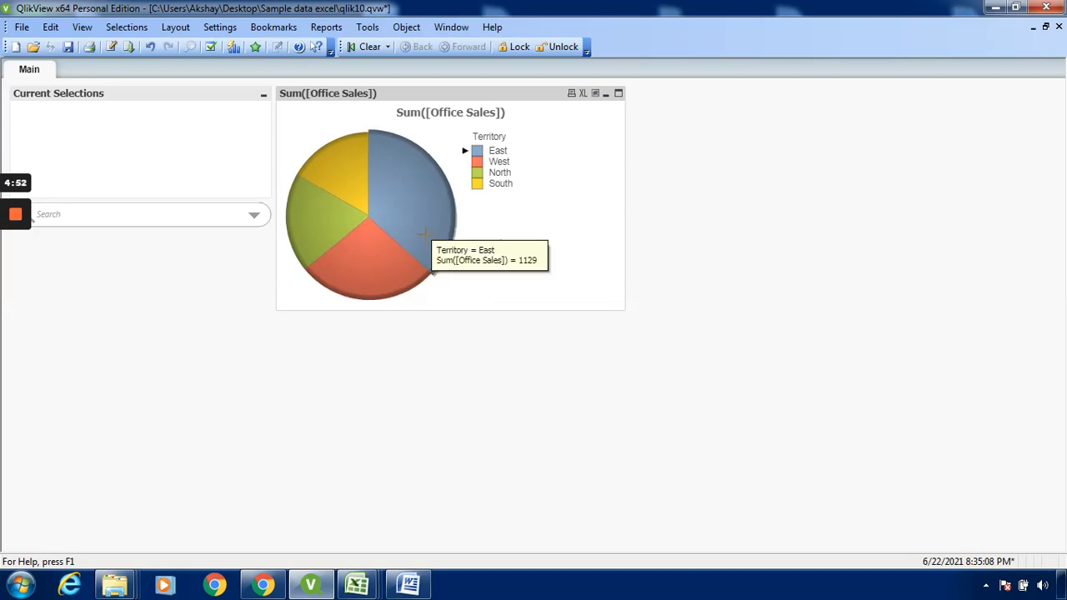
left_click(595, 93)
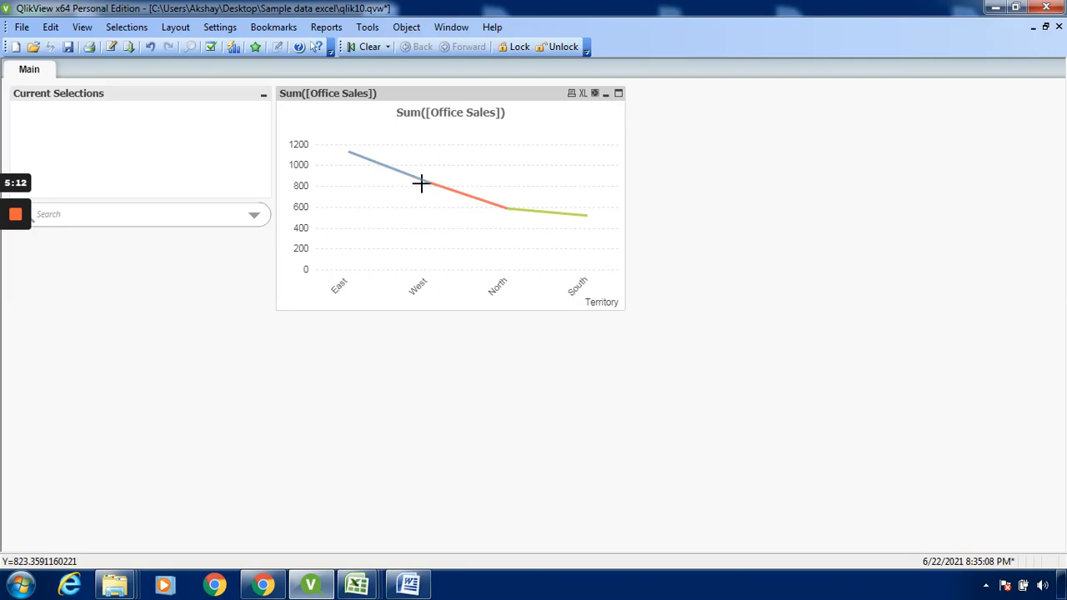
mouse_move(5, 213)
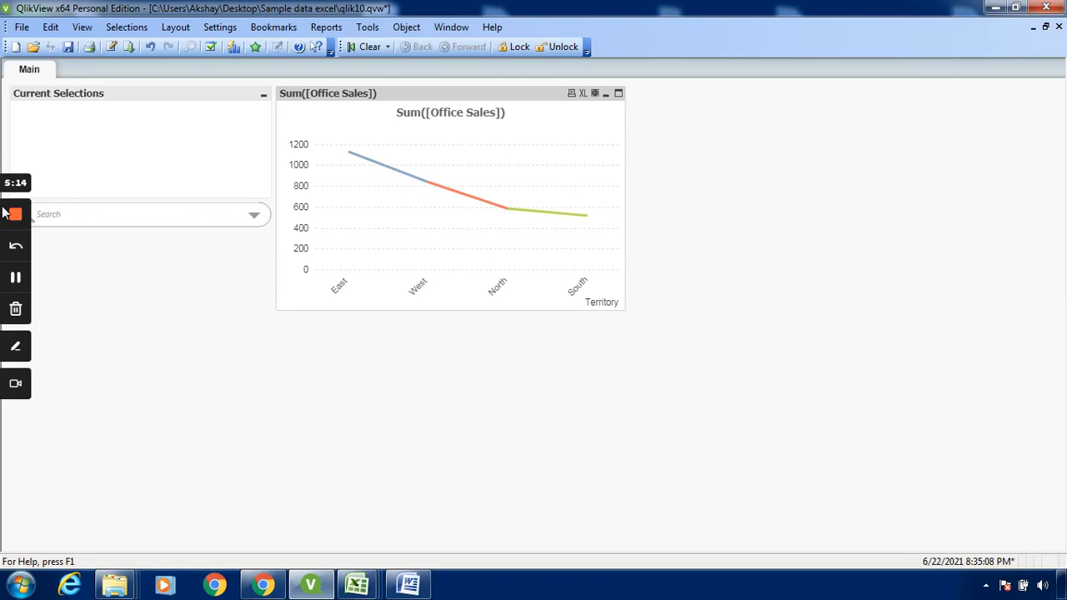